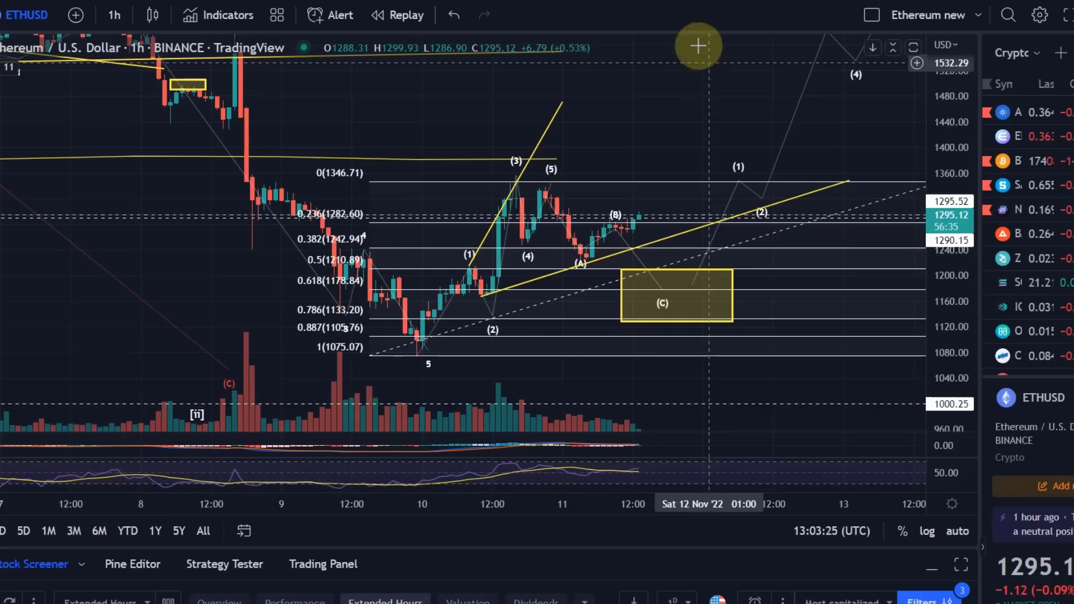
# Shift the chart toward the recent bars and delete the Fibonacci retracement drawing.
pyautogui.moveTo(711, 112); pyautogui.dragTo(632, 117)
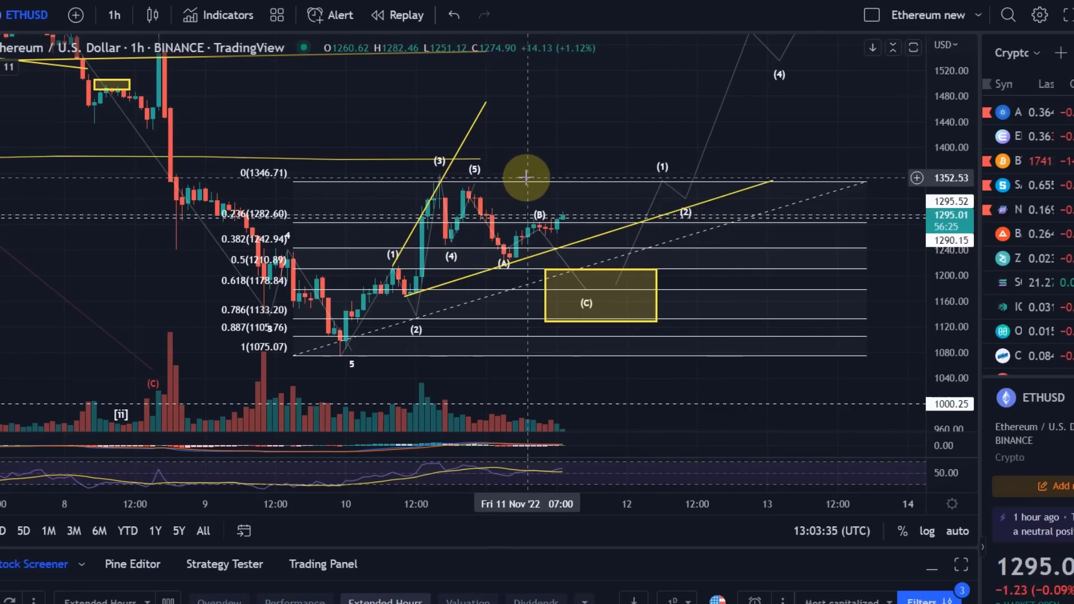
pyautogui.press('Delete')
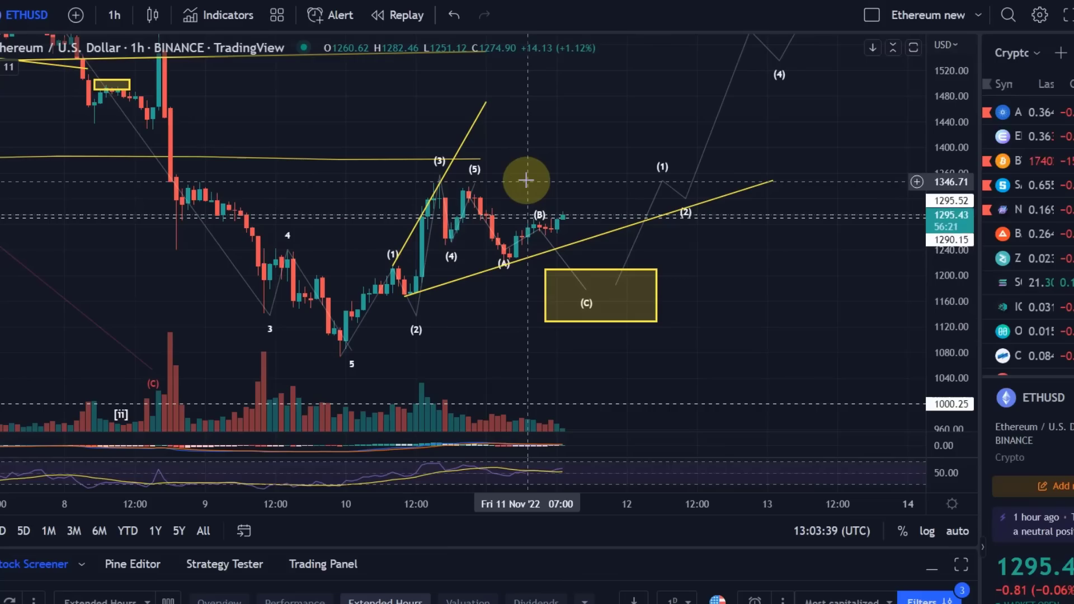
# Drag the ABC wave's (B) point up onto the latest candle high, then deselect it.
pyautogui.click(549, 224)
pyautogui.moveTo(553, 223); pyautogui.dragTo(563, 210)
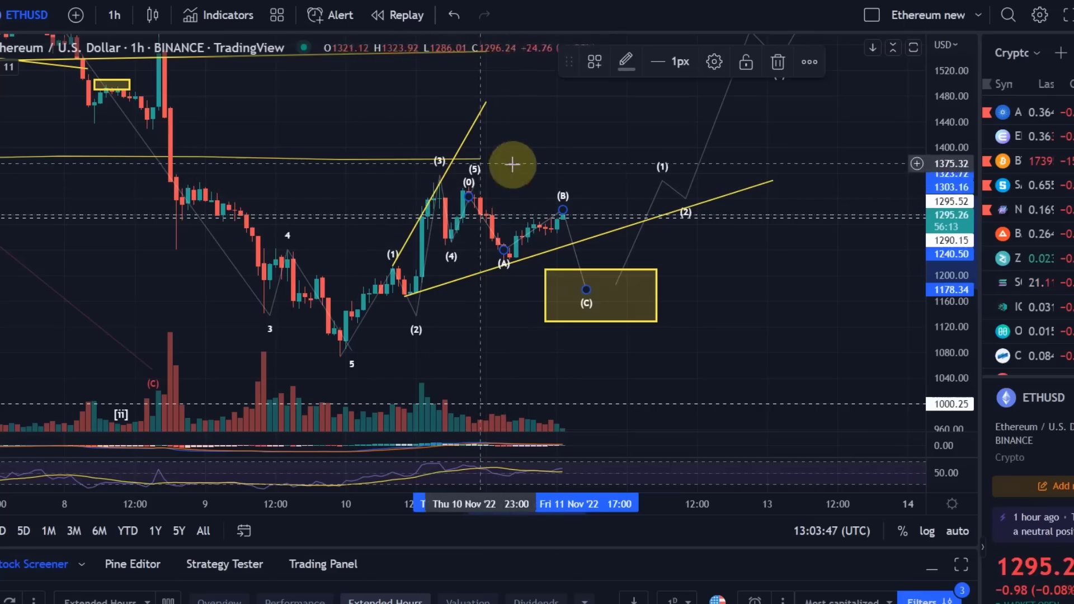
pyautogui.moveTo(553, 149); pyautogui.dragTo(558, 170)
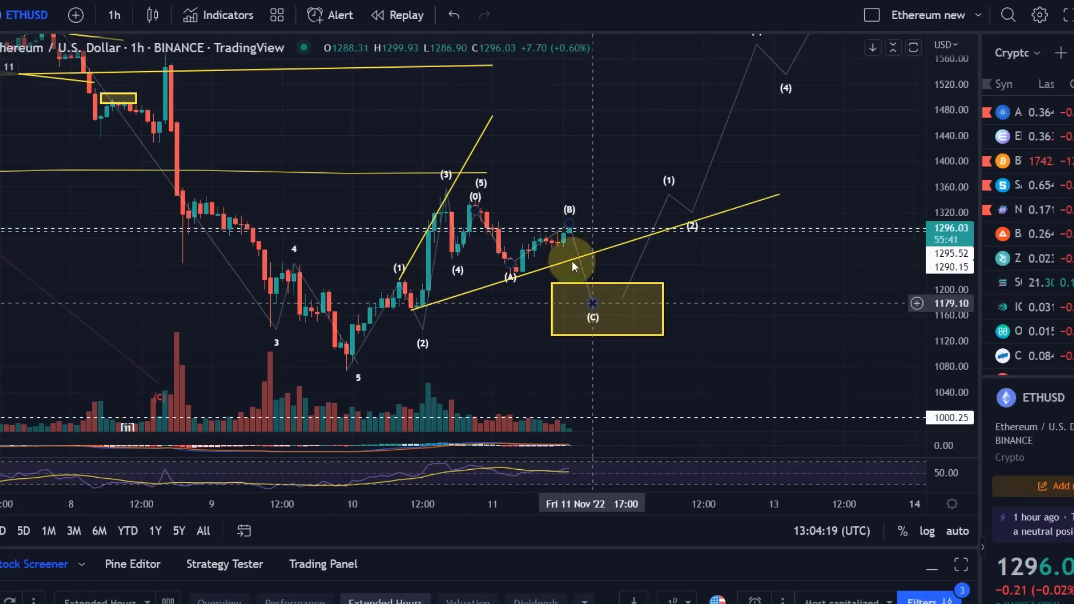
pyautogui.click(578, 286)
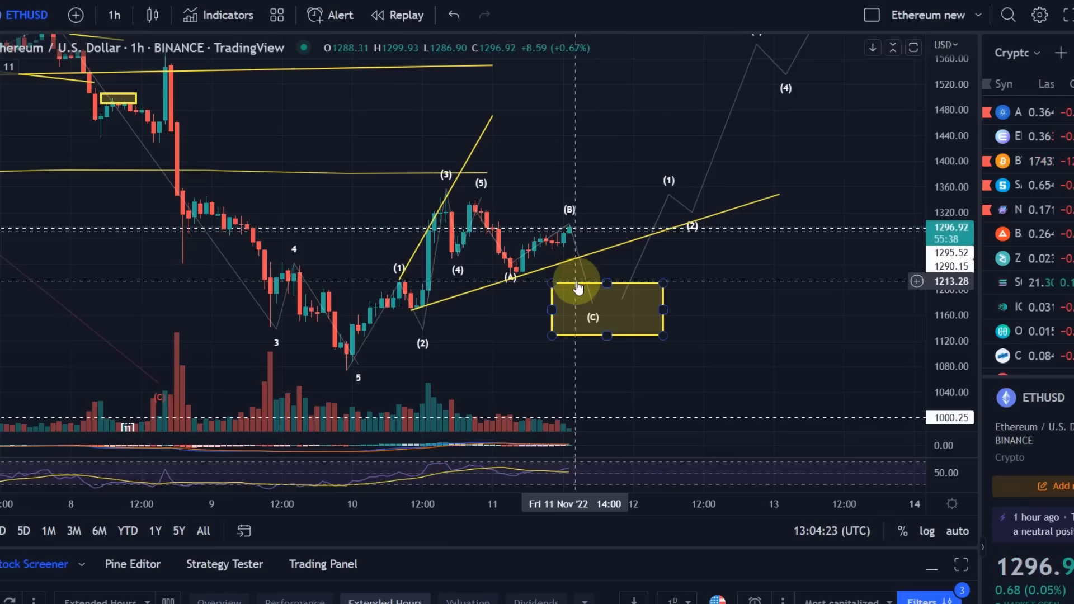
pyautogui.click(335, 160)
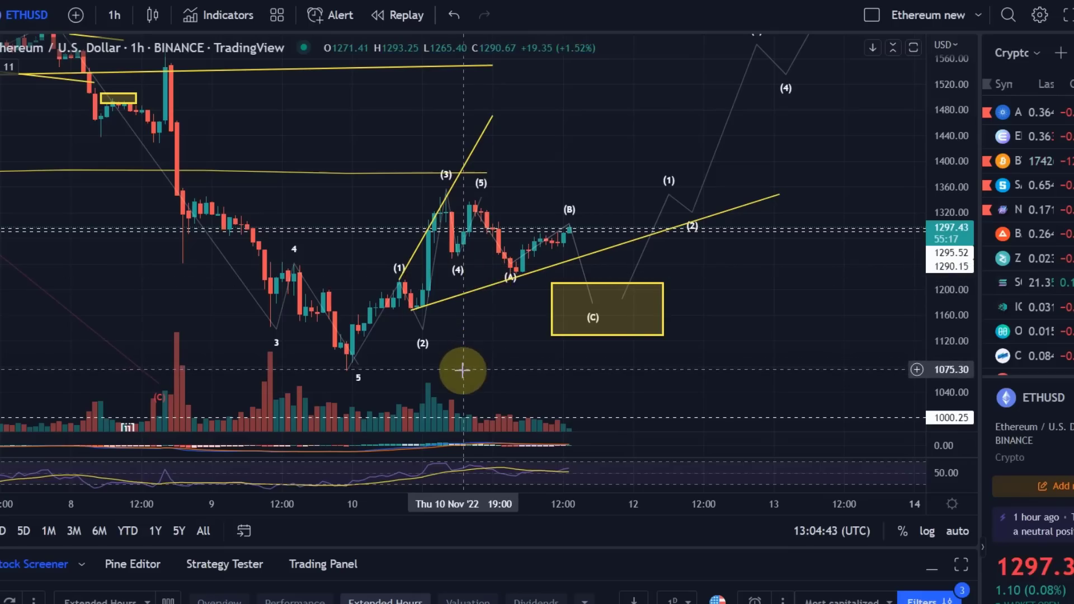
pyautogui.click(346, 368)
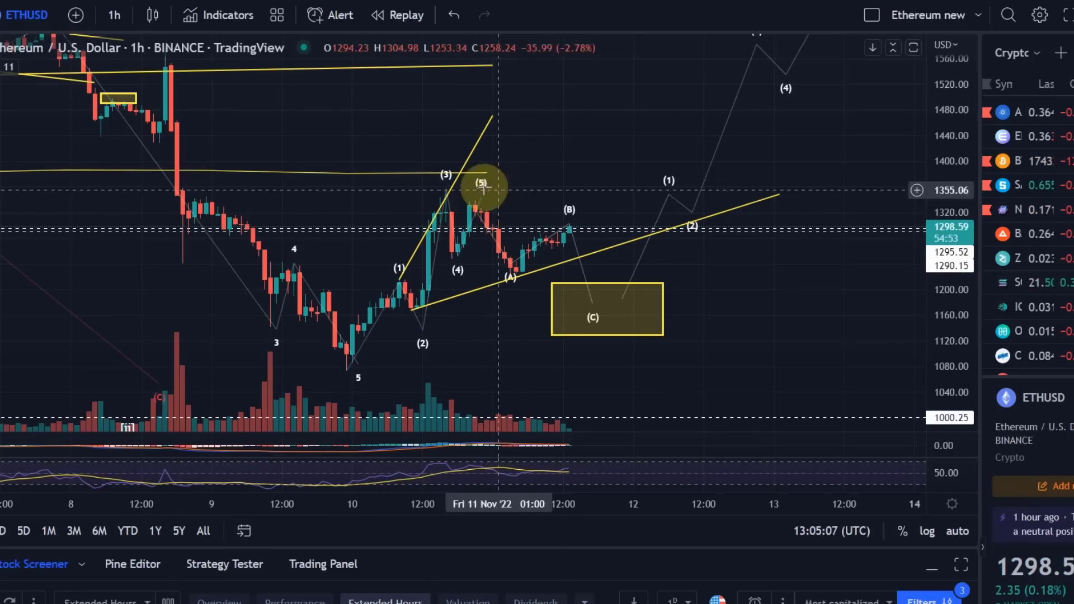
pyautogui.click(478, 218)
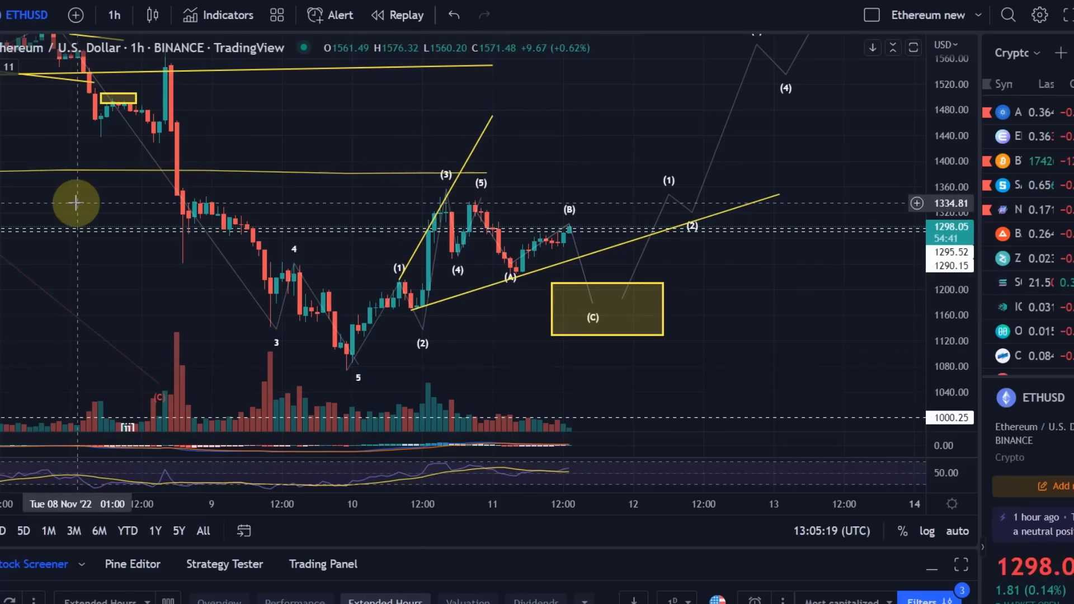
# Draw a six-point Elliott impulse wave from the wave 5 low, with (3) far above the chart.
pyautogui.scroll(-5, 75, 202)
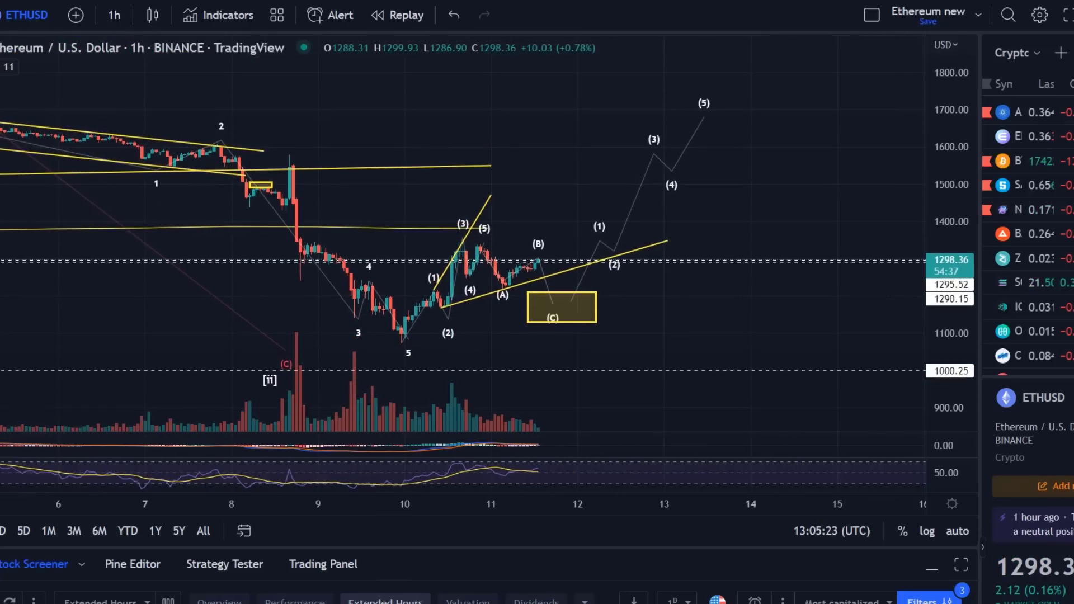
pyautogui.click(96, 357)
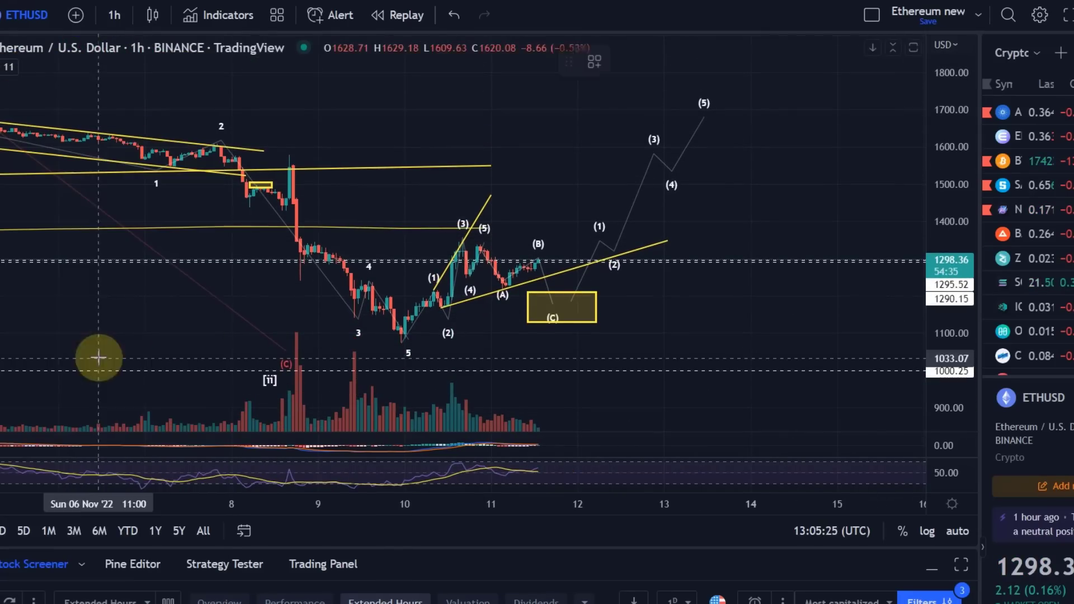
pyautogui.click(369, 332)
pyautogui.click(390, 340)
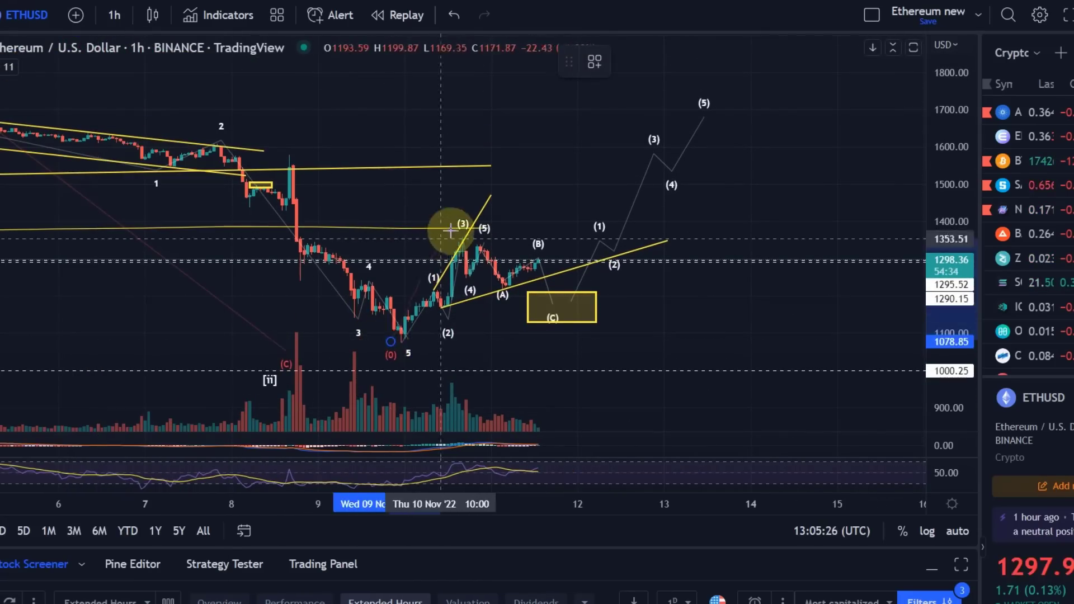
pyautogui.click(486, 214)
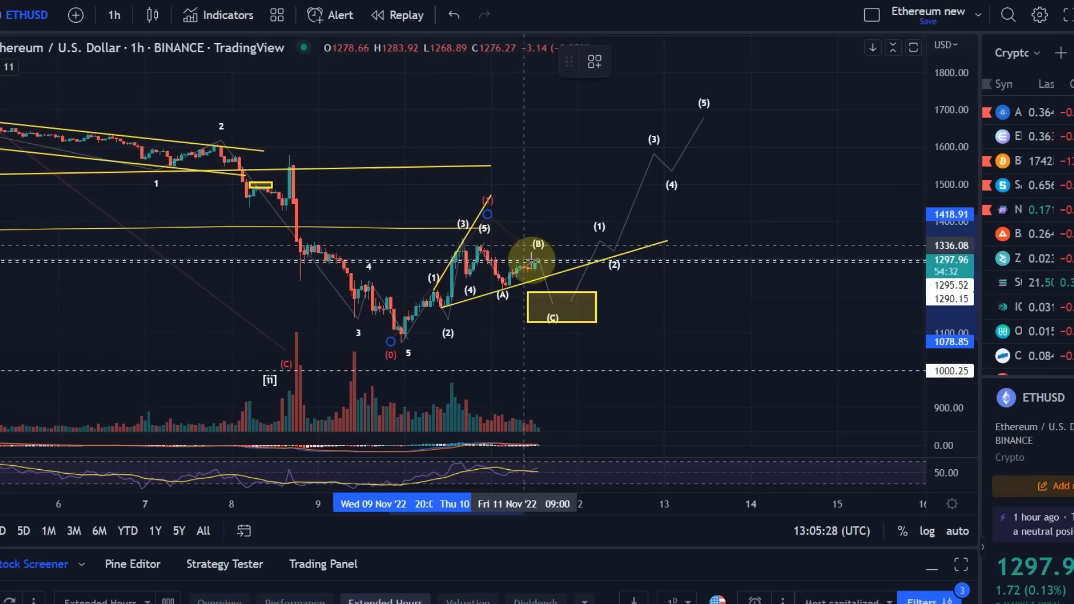
pyautogui.click(556, 337)
pyautogui.click(722, 78)
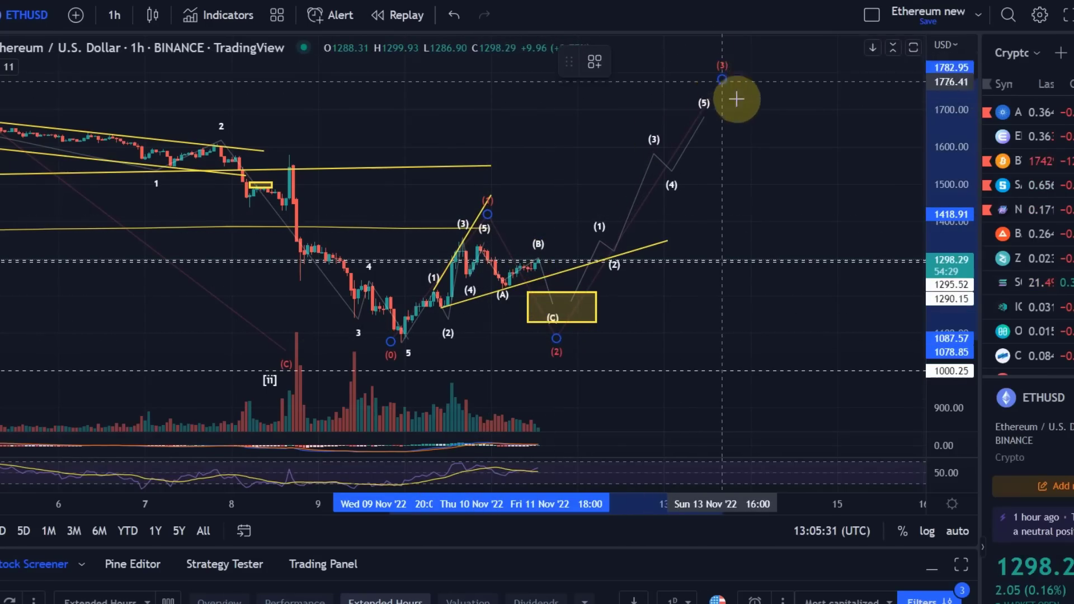
pyautogui.click(742, 113)
pyautogui.click(792, 50)
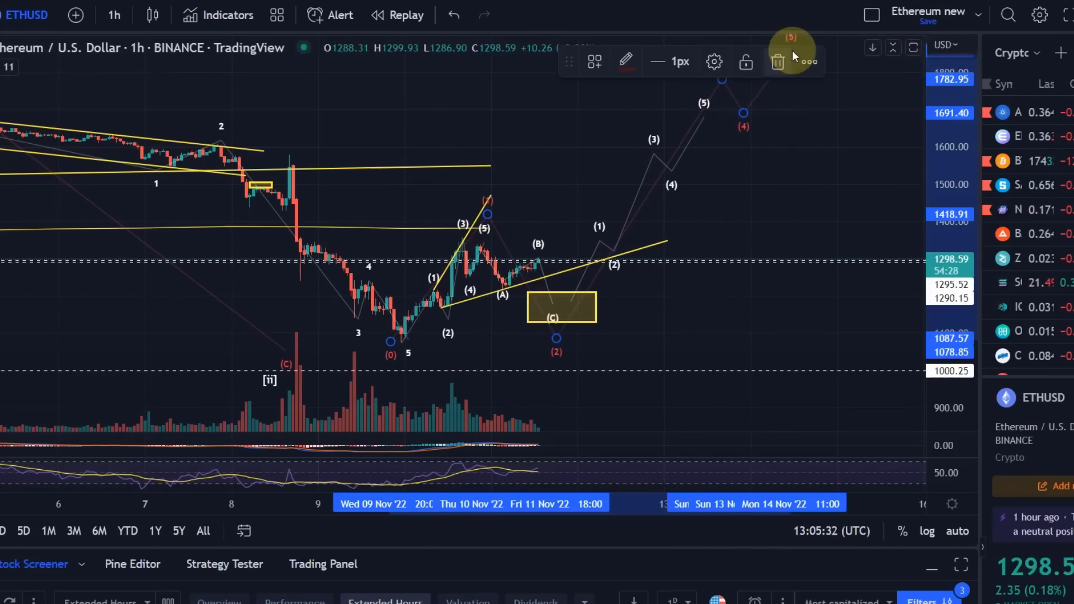
# Set the new impulse wave's degree to Micro.
pyautogui.click(697, 59)
pyautogui.click(556, 357)
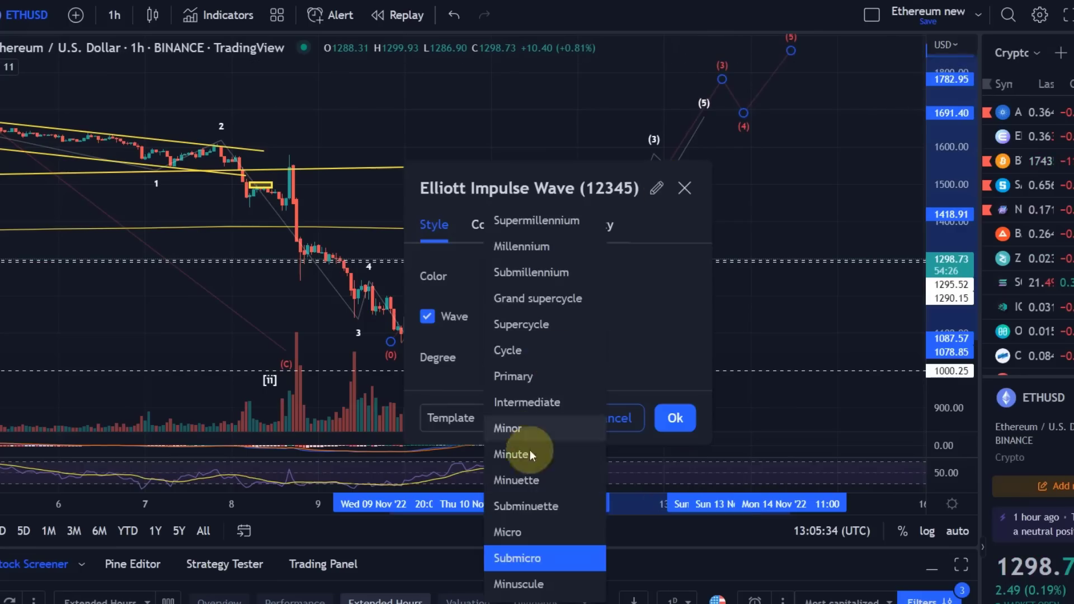
pyautogui.click(531, 531)
pyautogui.click(677, 421)
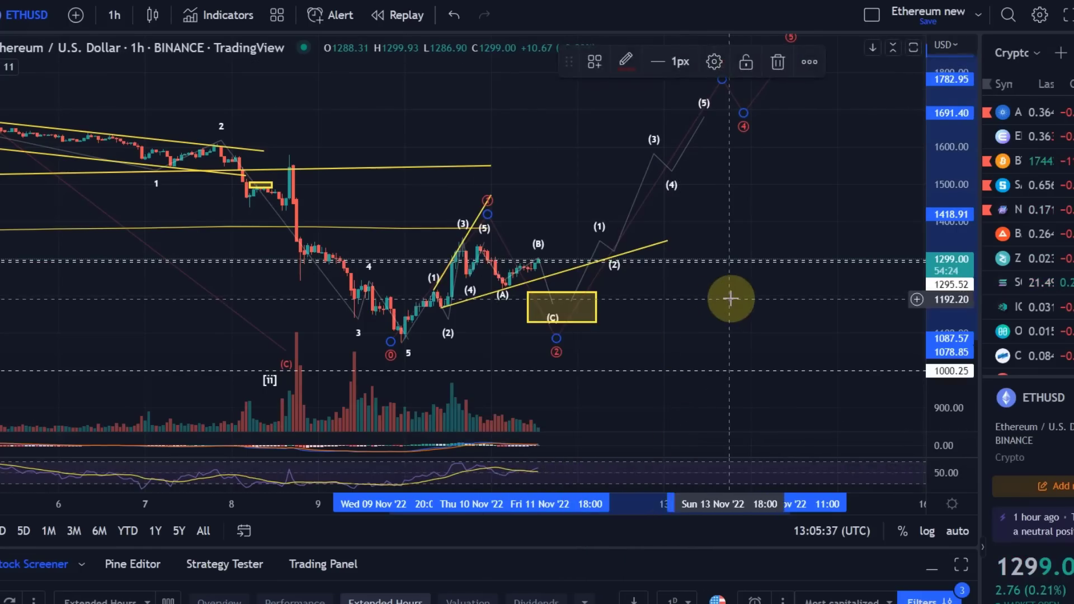
# Draw a Fibonacci retracement from the 1074.01 low up to 1338.74 across the recent rally.
pyautogui.scroll(3, 670, 310)
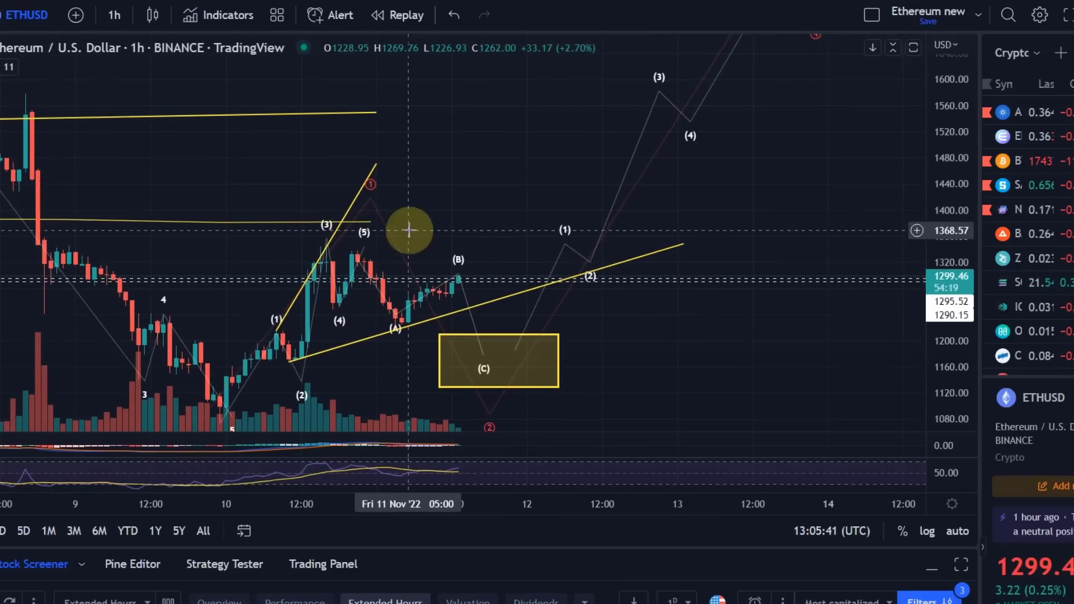
pyautogui.moveTo(477, 194); pyautogui.dragTo(586, 100)
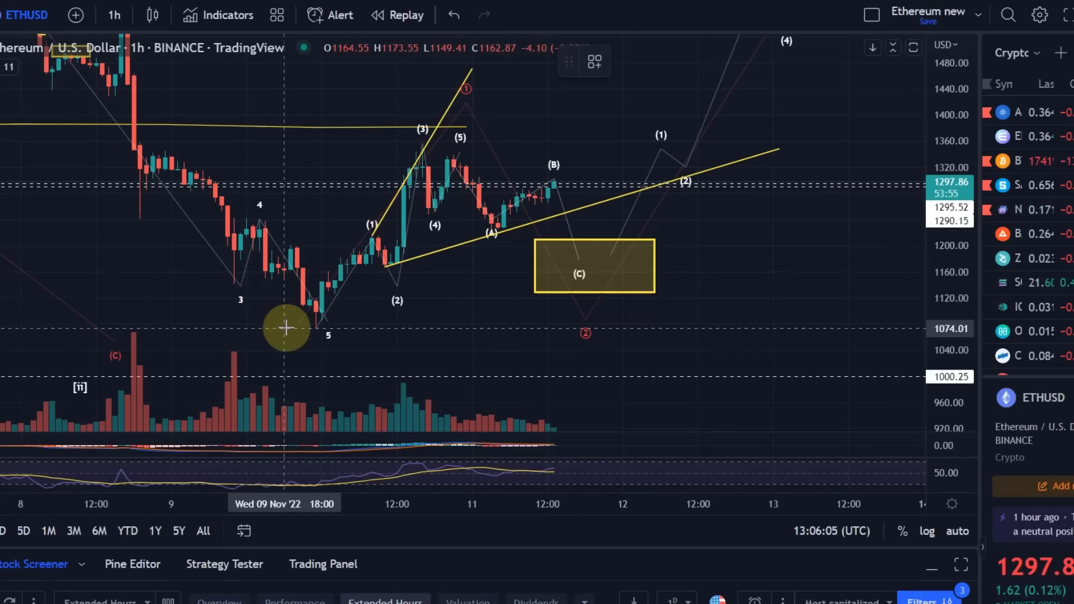
pyautogui.moveTo(286, 327); pyautogui.dragTo(712, 156)
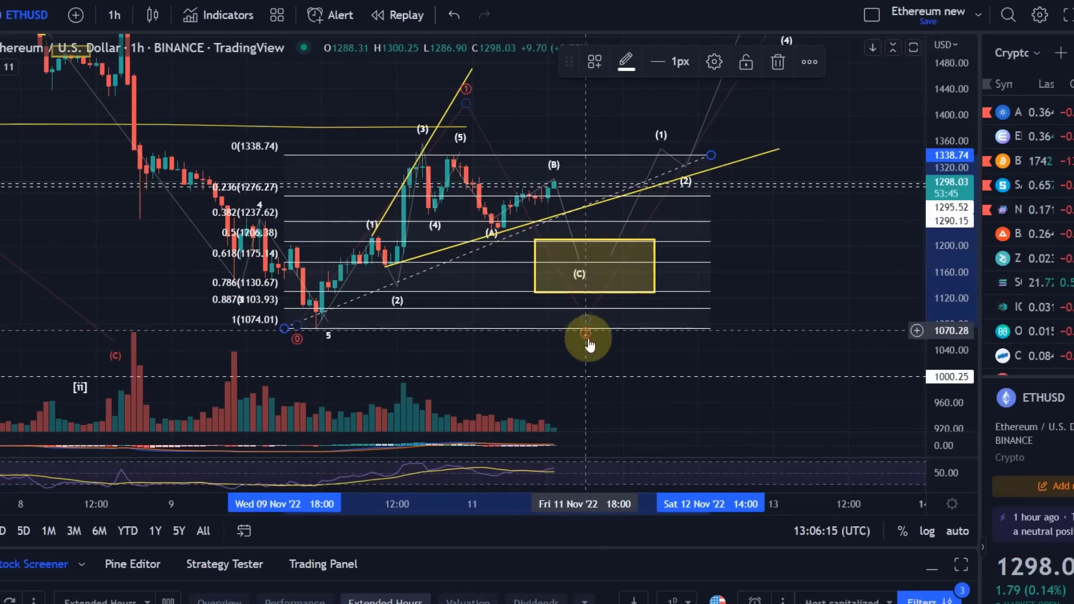
# Delete the selected Fibonacci retracement from the ETHUSD chart.
pyautogui.press('Delete')
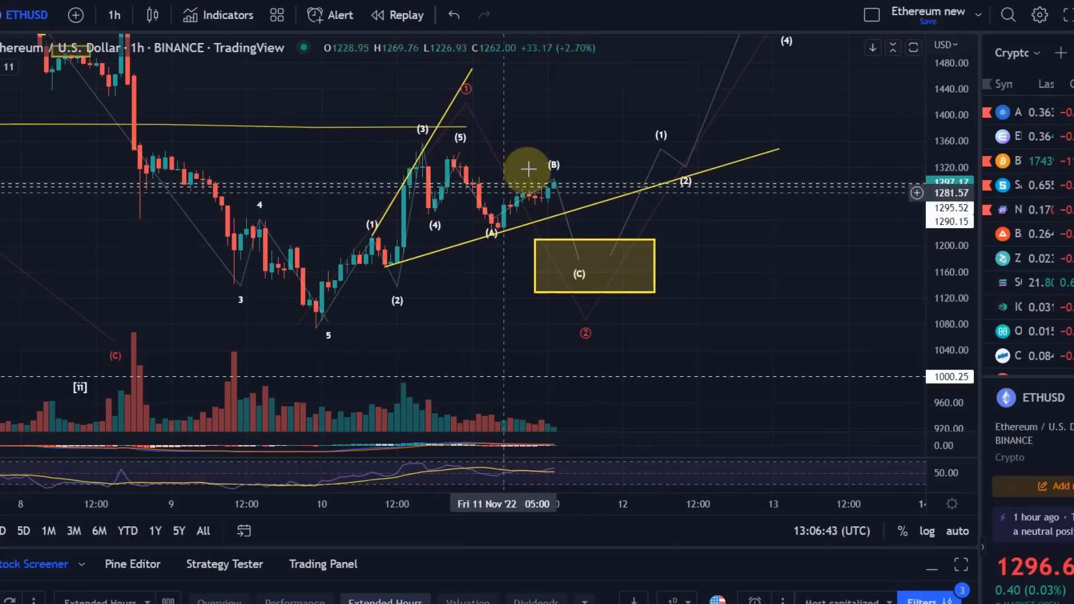
# Check the (C) box and higher-degree wave, then shift the ABC wave's (B) point.
pyautogui.click(586, 246)
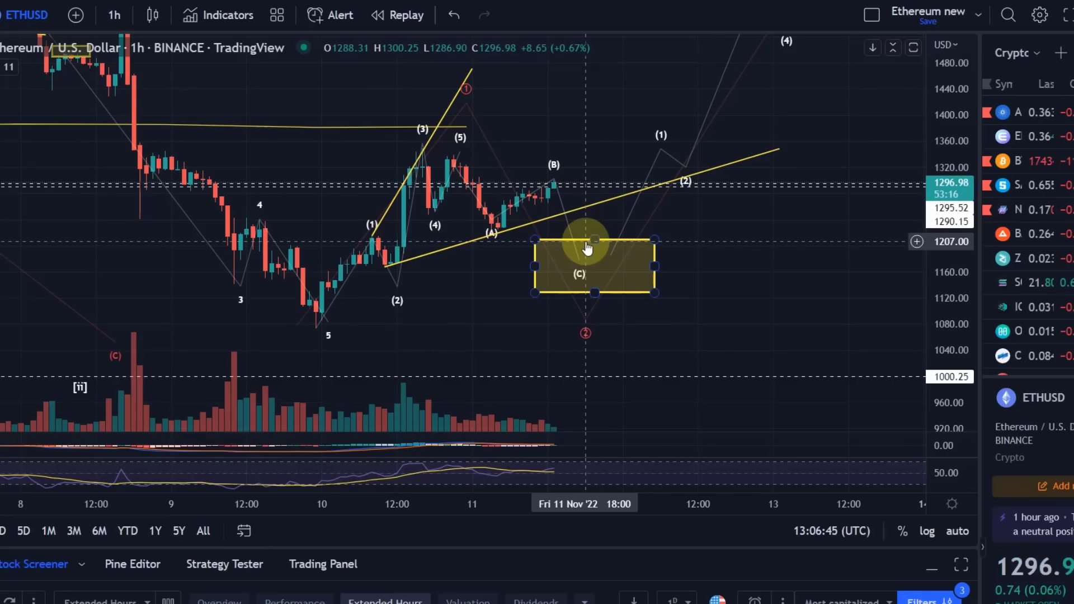
pyautogui.click(490, 220)
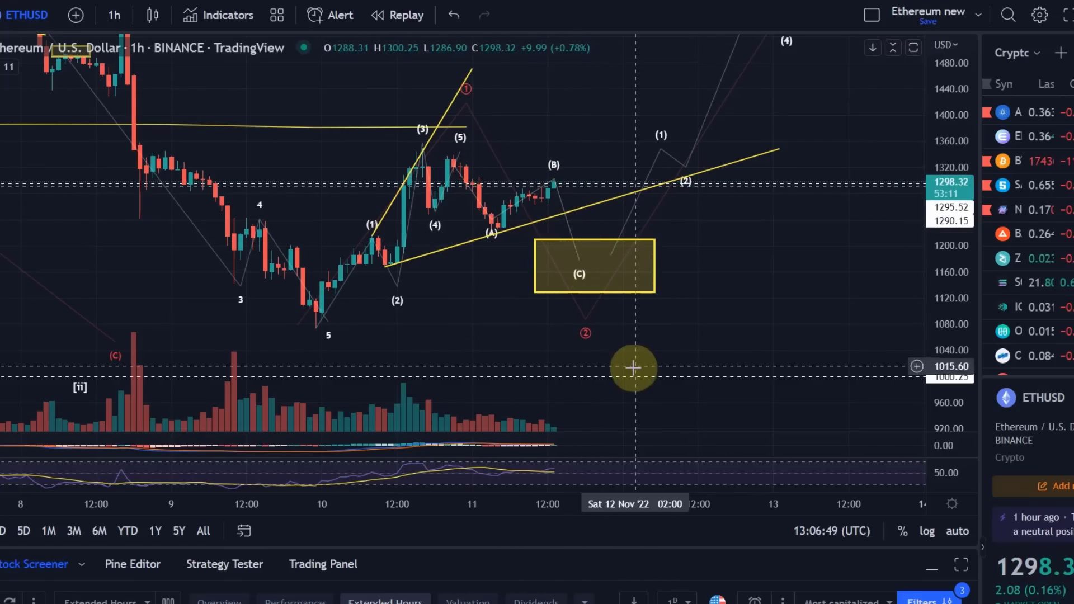
pyautogui.click(422, 193)
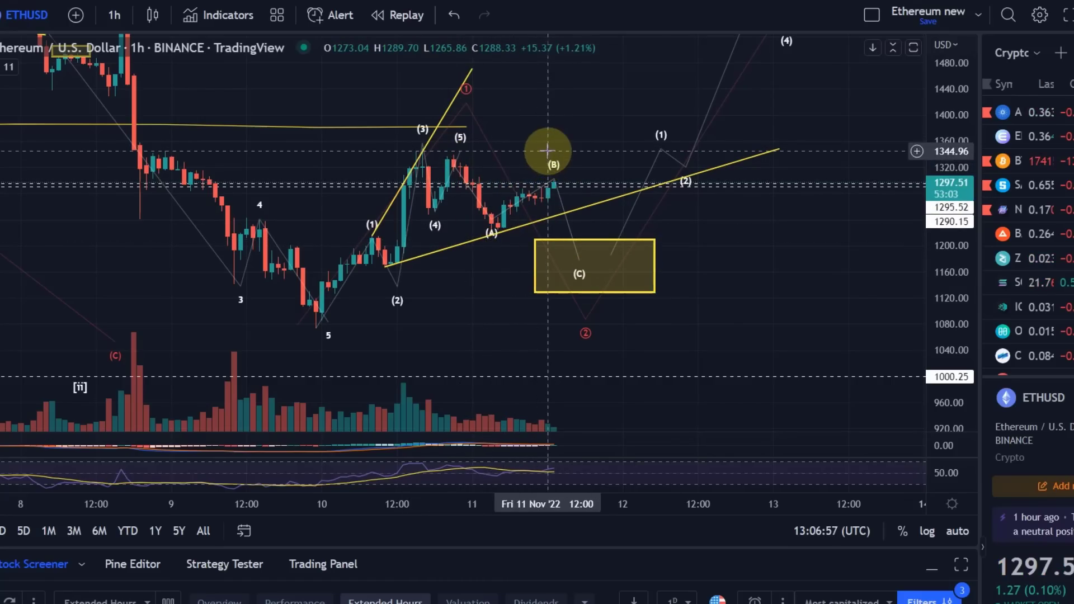
pyautogui.click(555, 170)
pyautogui.moveTo(562, 164)
pyautogui.mouseDown()
pyautogui.moveTo(573, 139)
pyautogui.moveTo(553, 180)
pyautogui.mouseUp()
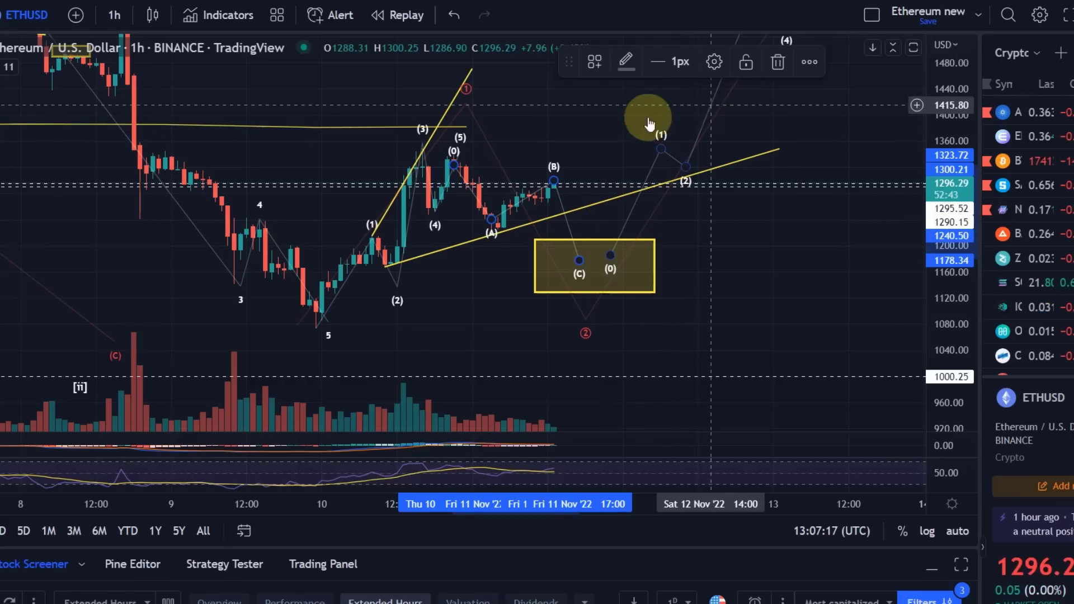
pyautogui.moveTo(593, 116); pyautogui.dragTo(528, 155)
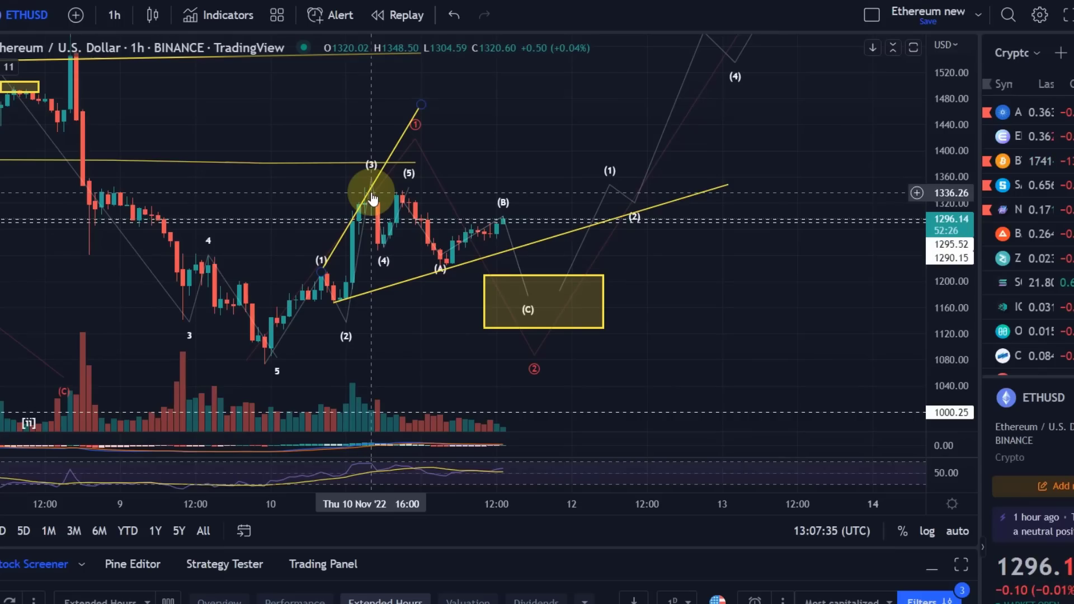
# Move the yellow trend line's lower end down and left to the wave (2) low.
pyautogui.click(521, 300)
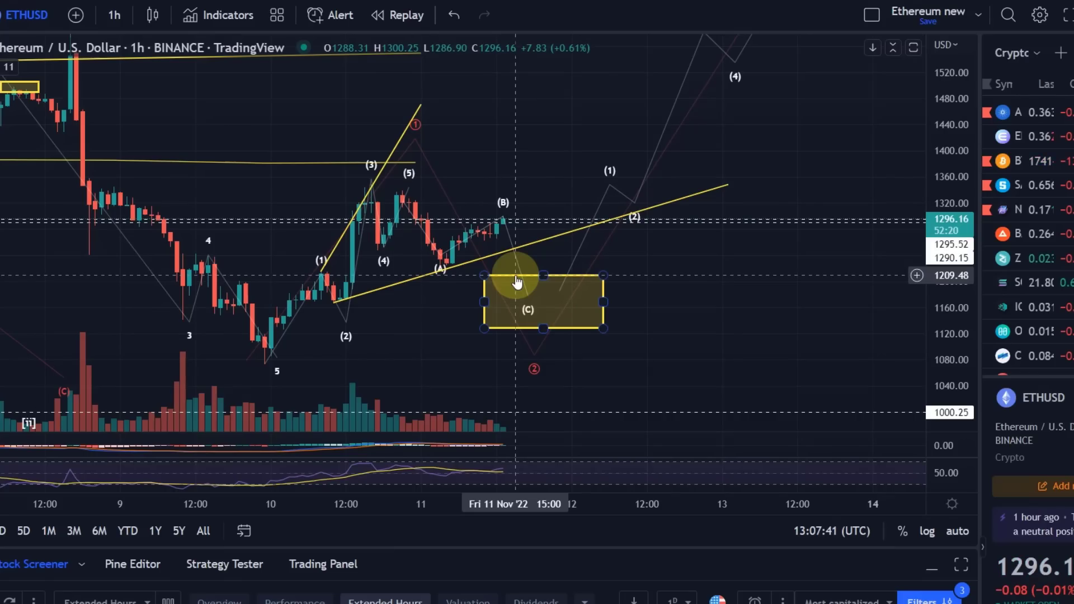
pyautogui.click(455, 321)
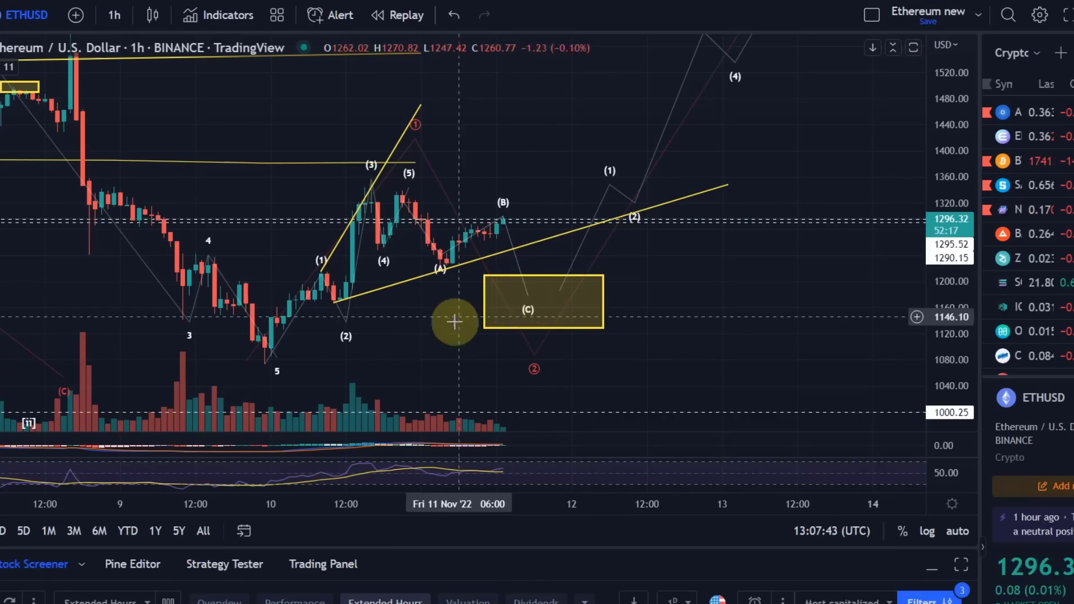
pyautogui.scroll(-4, 451, 327)
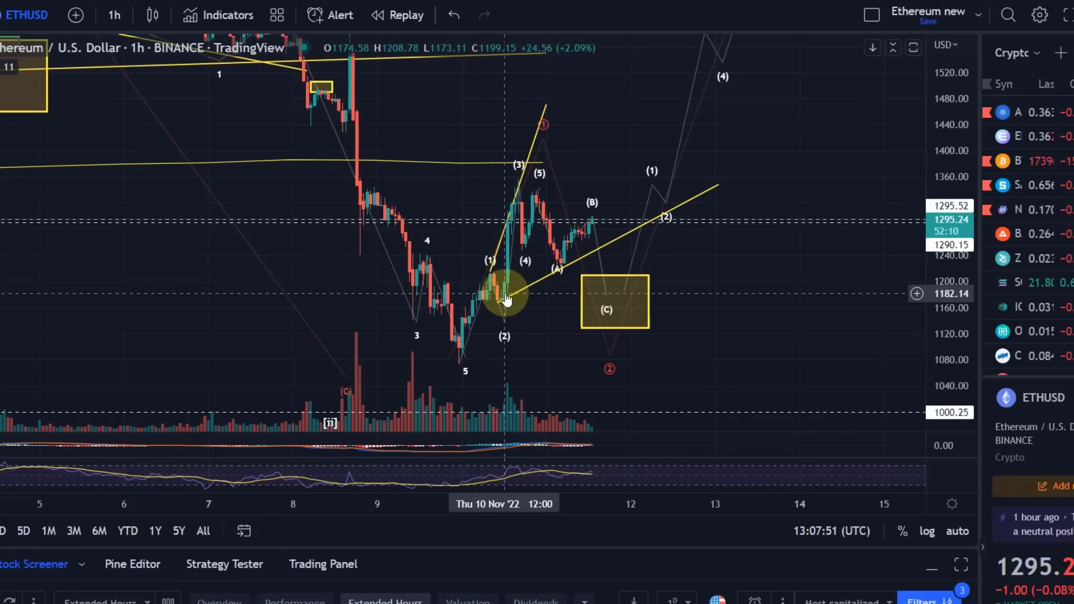
pyautogui.moveTo(506, 300); pyautogui.dragTo(519, 303)
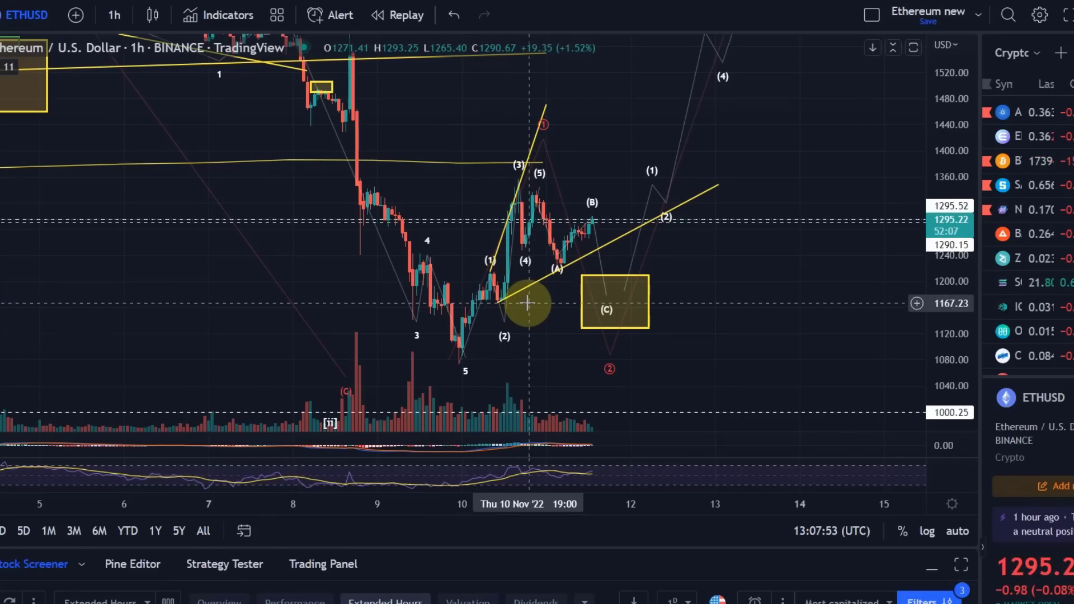
pyautogui.click(562, 248)
pyautogui.click(562, 294)
pyautogui.click(583, 275)
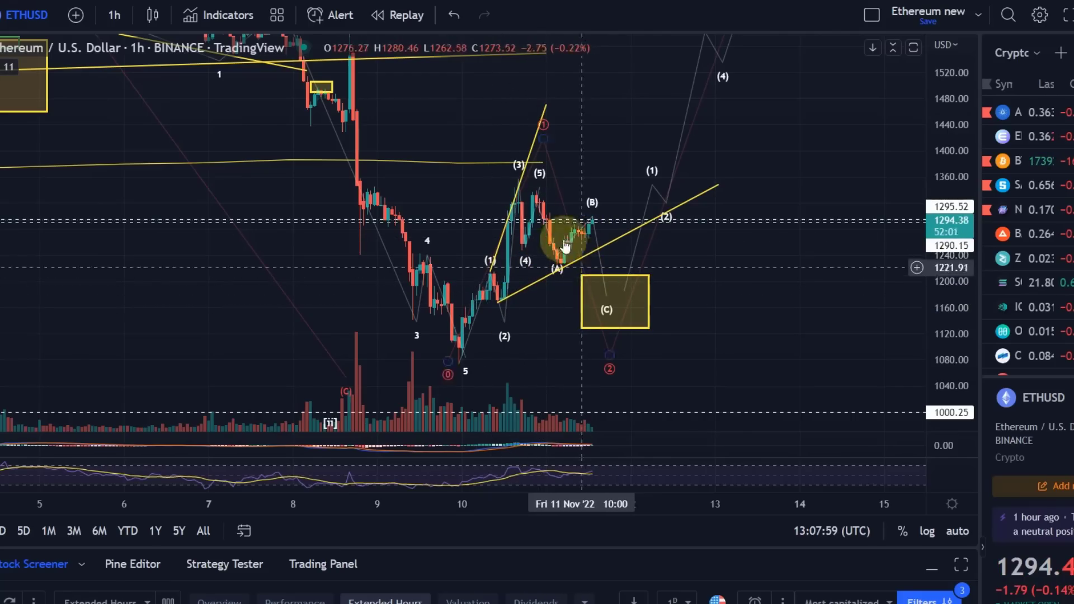
pyautogui.click(573, 410)
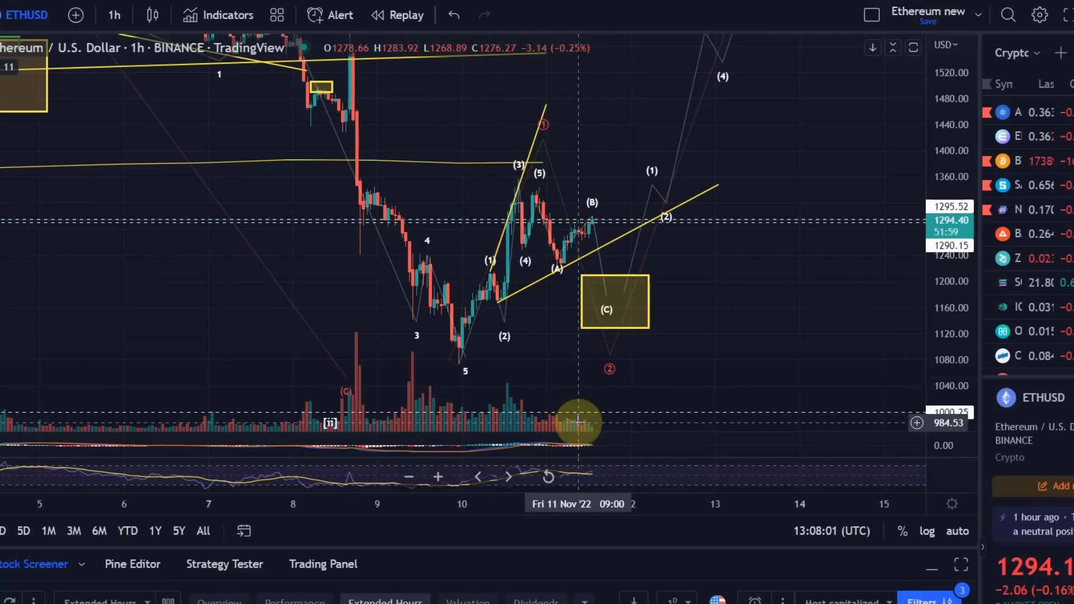
# Switch the chart to 4-hour and resize panes so RSI grows and MACD shrinks.
pyautogui.moveTo(579, 431); pyautogui.dragTo(617, 292)
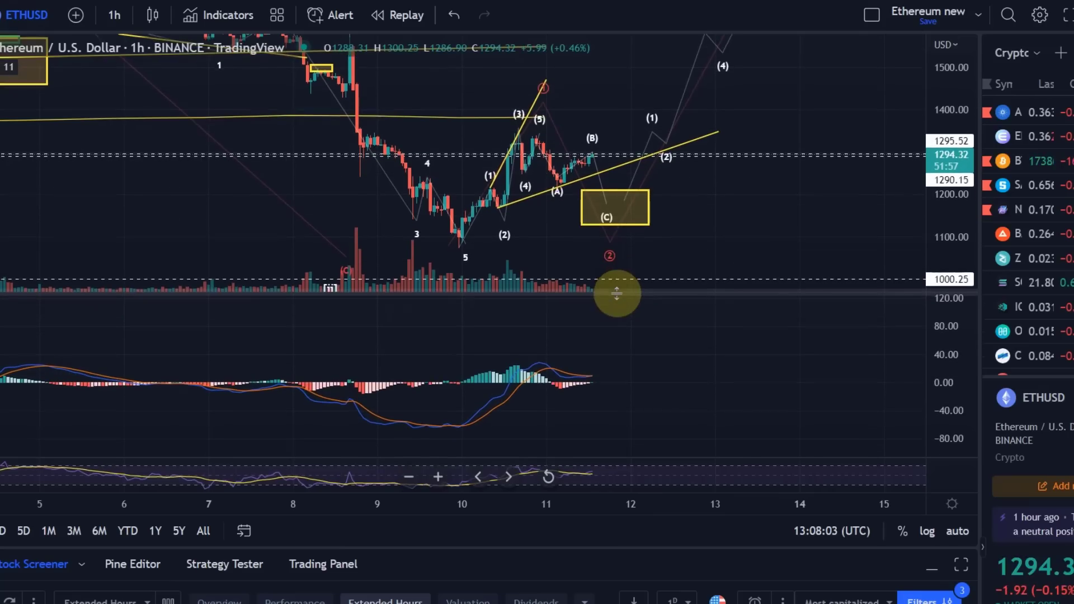
pyautogui.scroll(5, 553, 344)
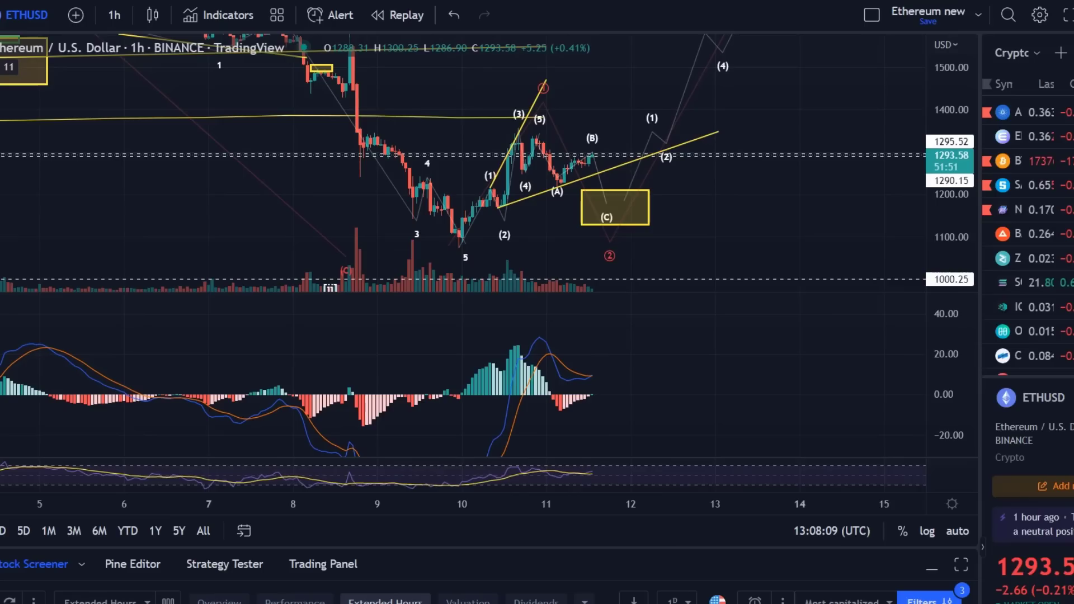
pyautogui.click(118, 13)
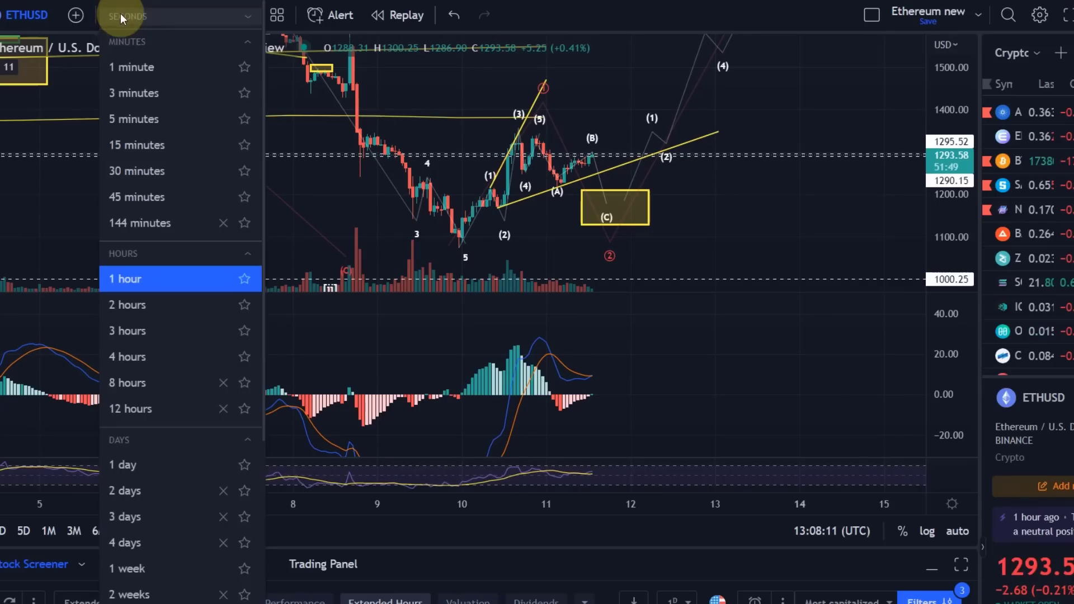
pyautogui.click(139, 358)
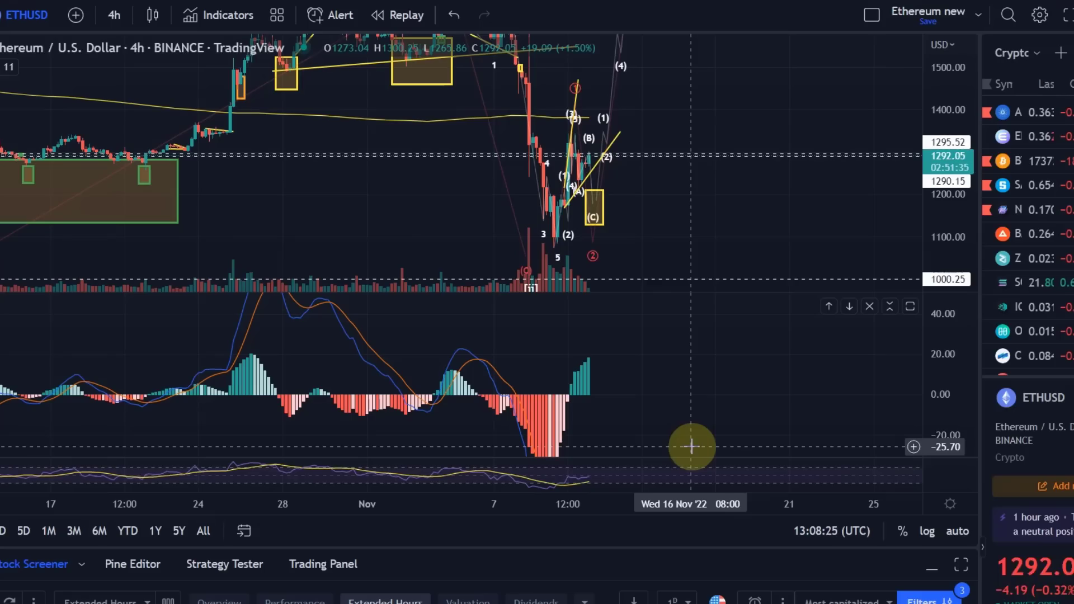
pyautogui.moveTo(687, 454); pyautogui.dragTo(741, 316)
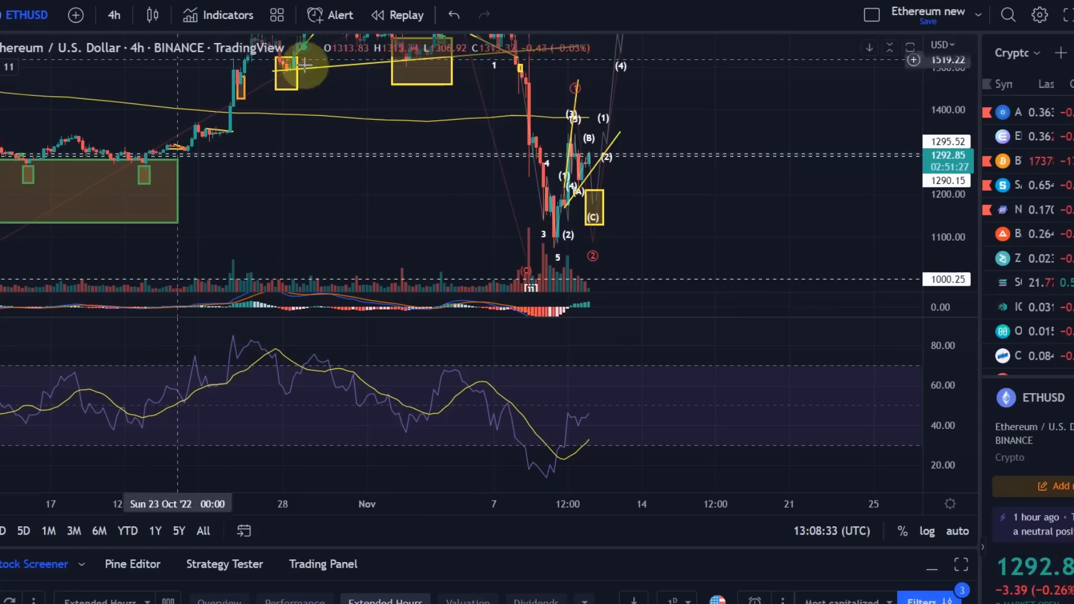
# Switch to the daily timeframe and reduce the MACD pane to a thin strip with its histogram fitted.
pyautogui.click(118, 15)
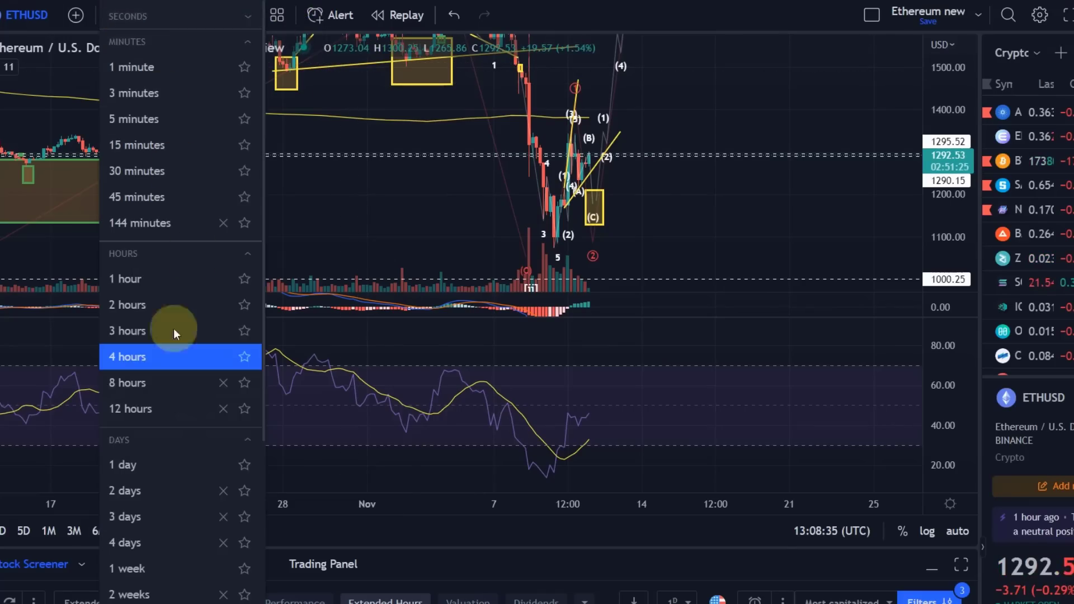
pyautogui.click(157, 462)
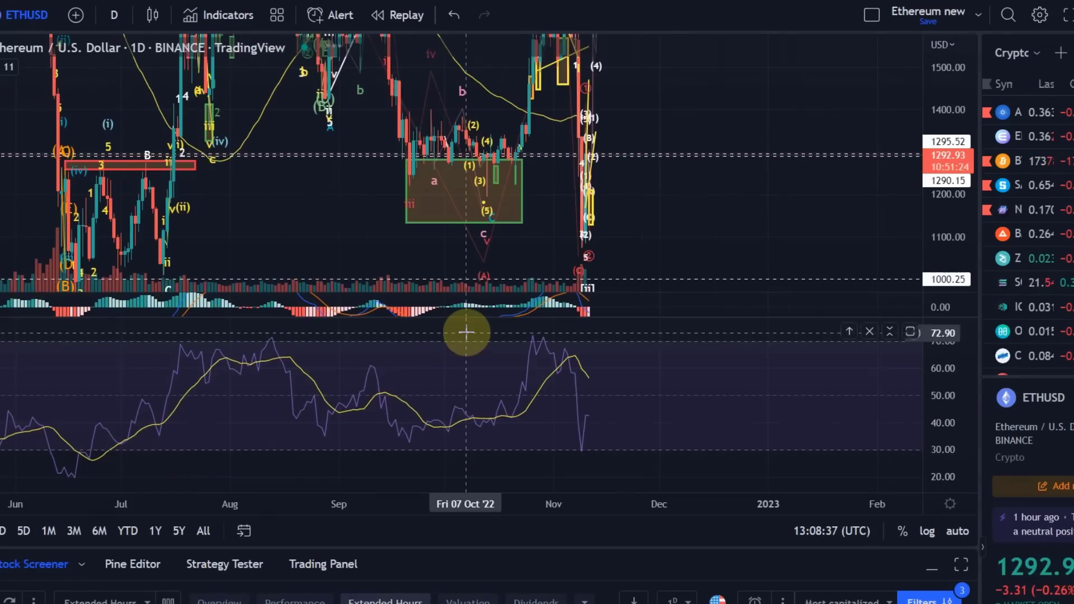
pyautogui.moveTo(596, 316); pyautogui.dragTo(688, 127)
pyautogui.moveTo(944, 208); pyautogui.dragTo(988, 288)
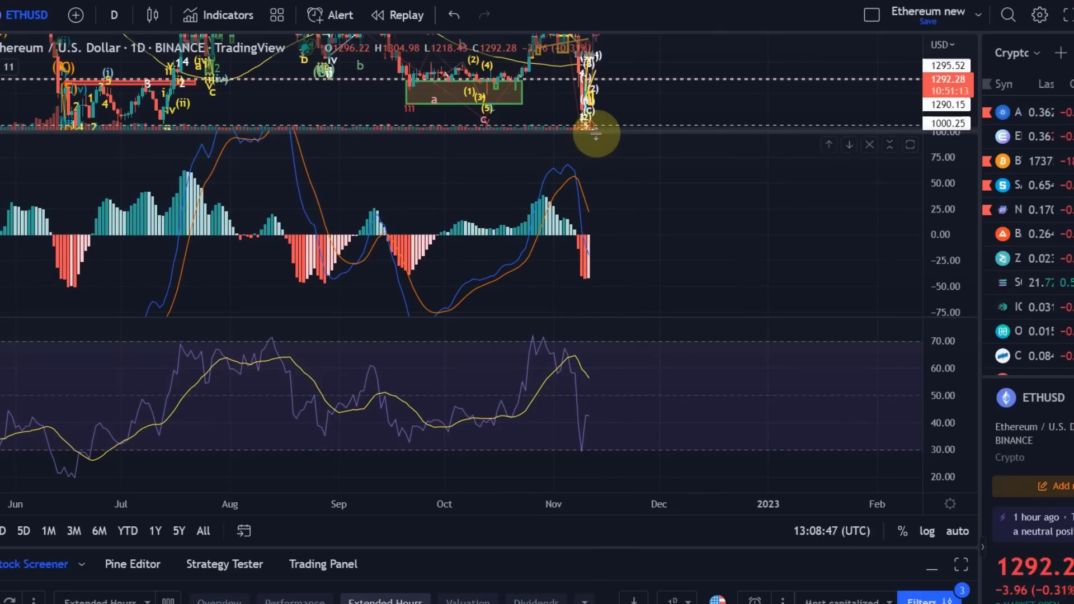
pyautogui.moveTo(596, 132); pyautogui.dragTo(682, 360)
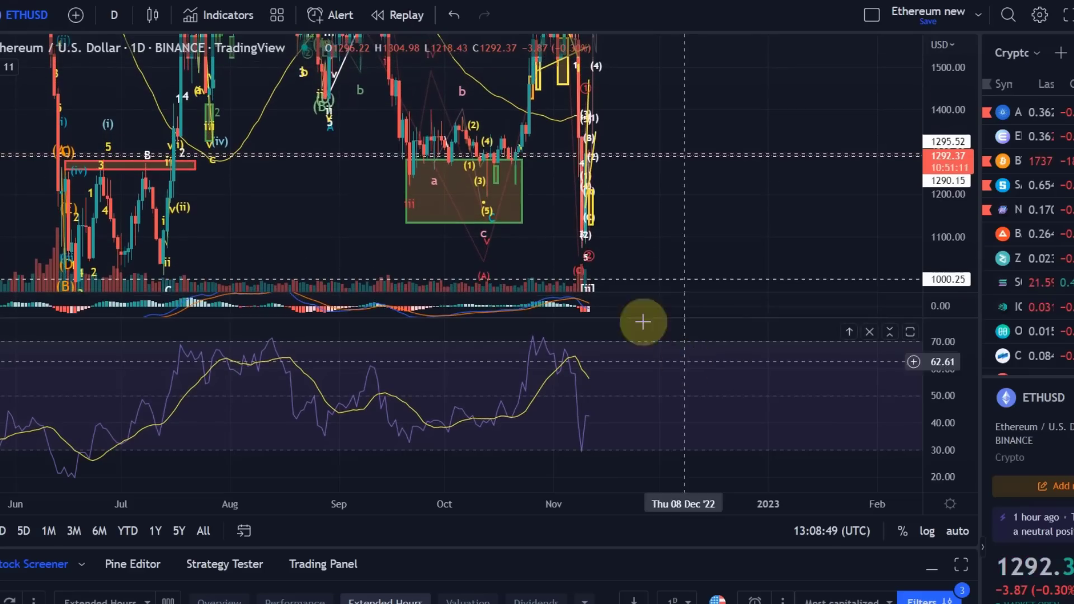
pyautogui.click(113, 18)
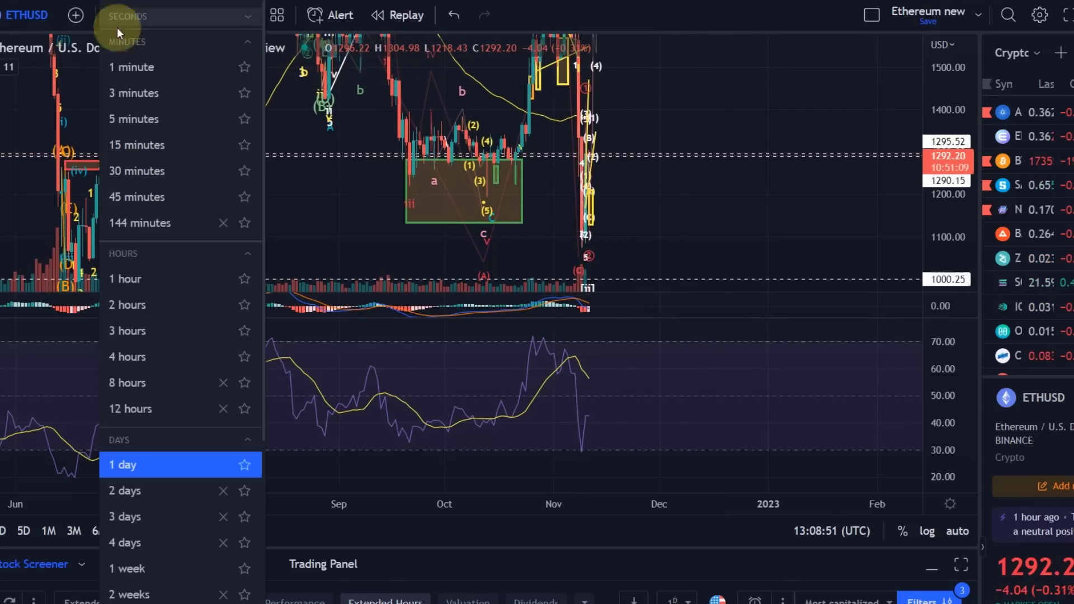
# Switch back to the 1-hour timeframe and maximize the price pane, hiding MACD and RSI.
pyautogui.click(130, 274)
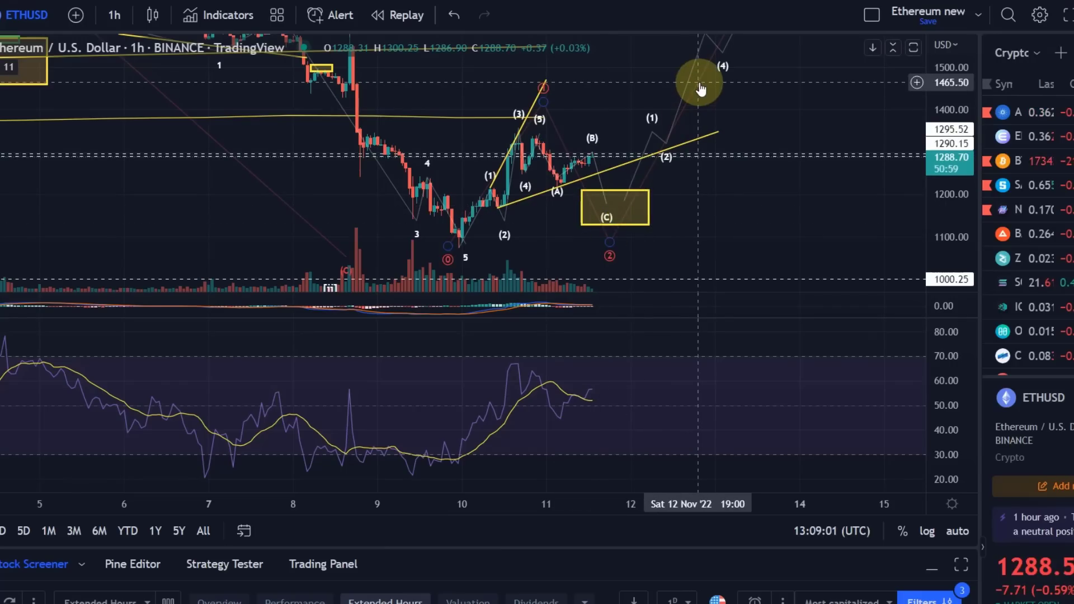
pyautogui.click(619, 225)
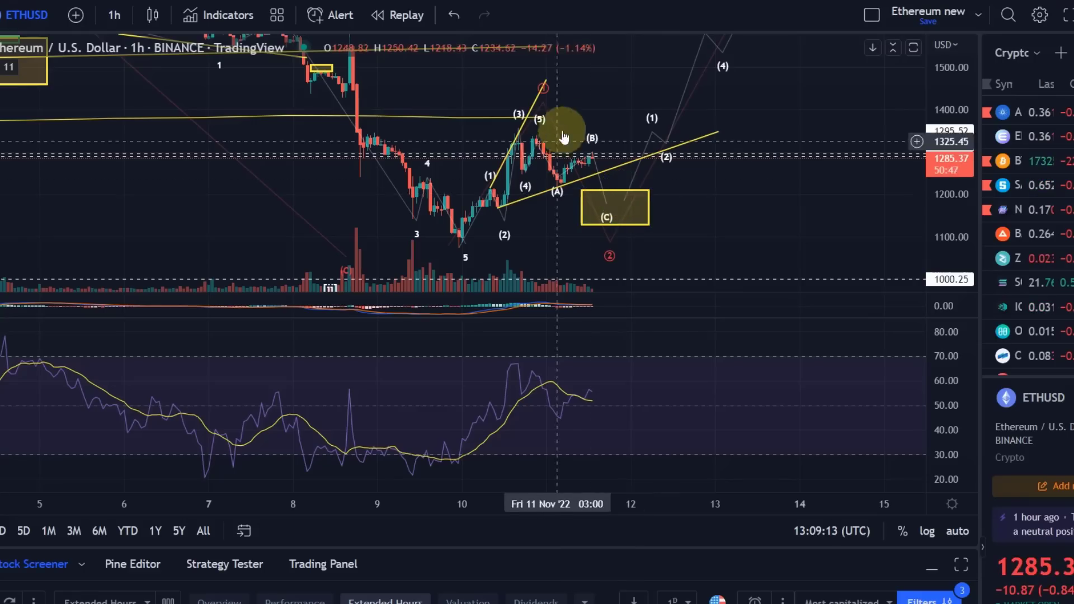
pyautogui.doubleClick(575, 118)
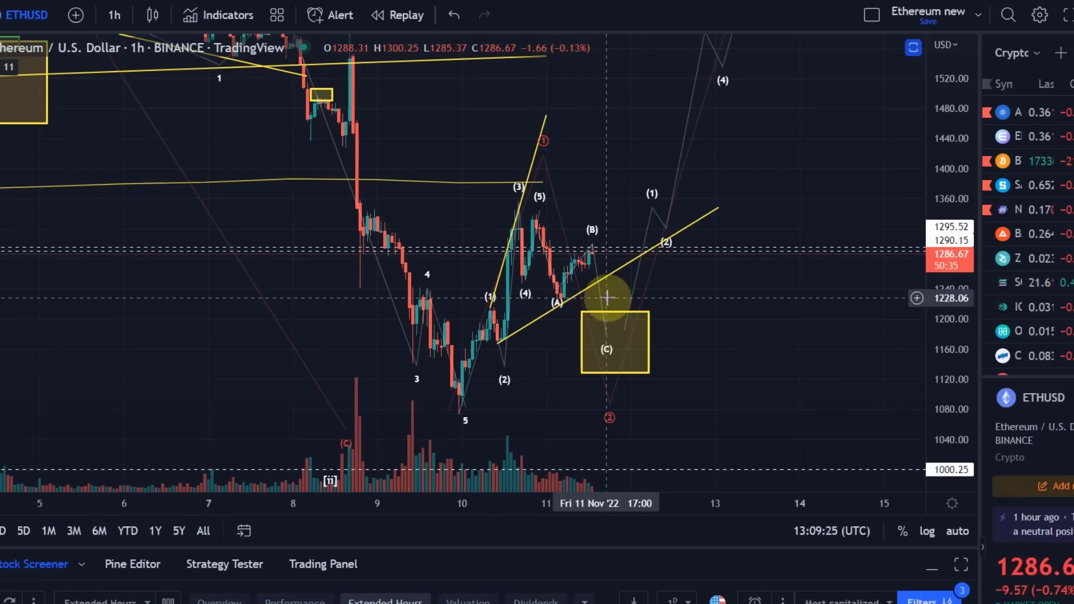
pyautogui.click(609, 339)
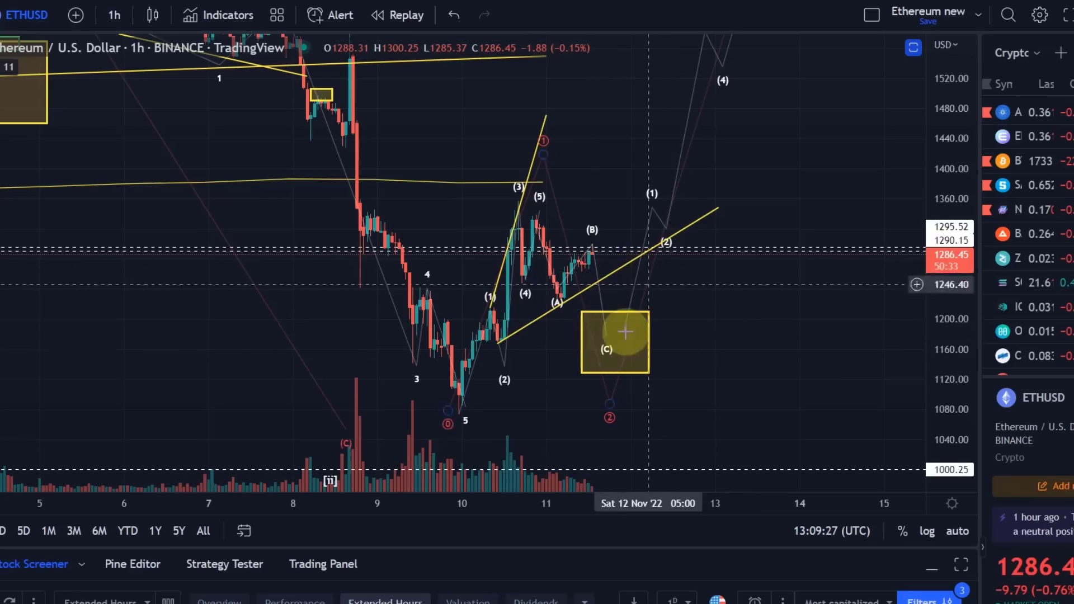
pyautogui.click(621, 374)
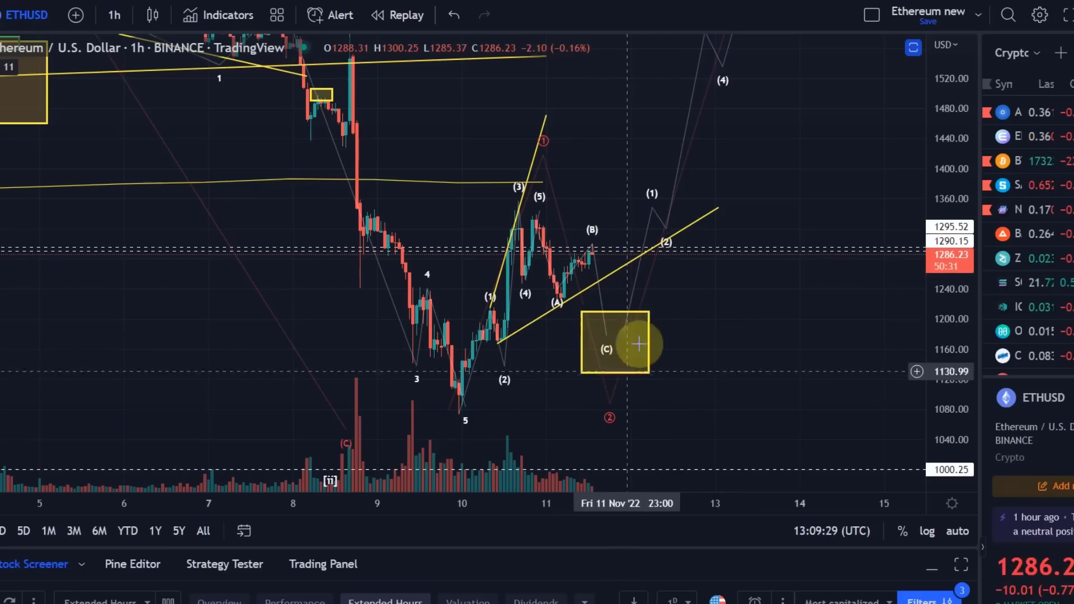